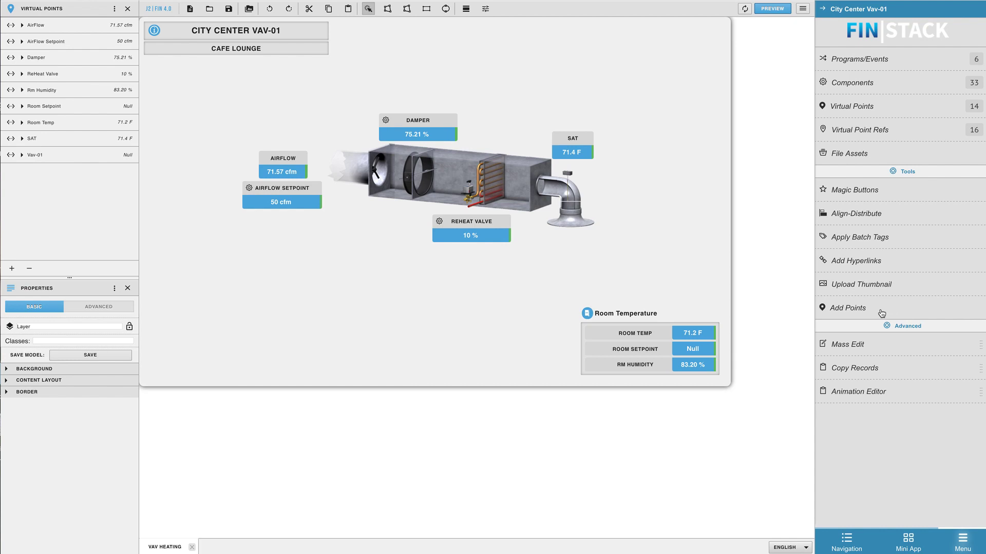
Set up adding points to the VAV-01 graphic with relative binding by navName.
{"action": "left_click", "coordinate": [882, 314]}
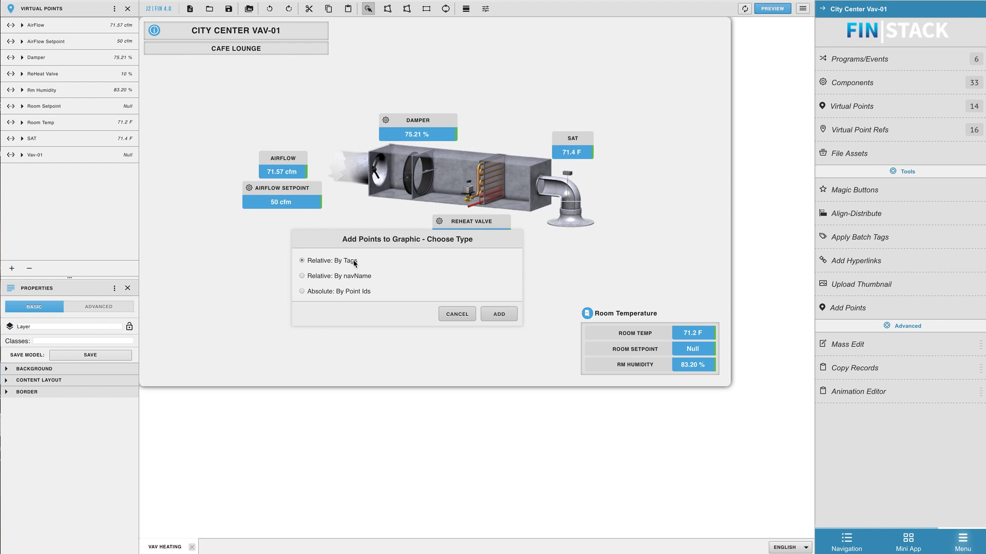
{"action": "left_click", "coordinate": [303, 277]}
{"action": "left_click", "coordinate": [303, 292]}
{"action": "left_click", "coordinate": [303, 277]}
{"action": "left_click", "coordinate": [499, 314]}
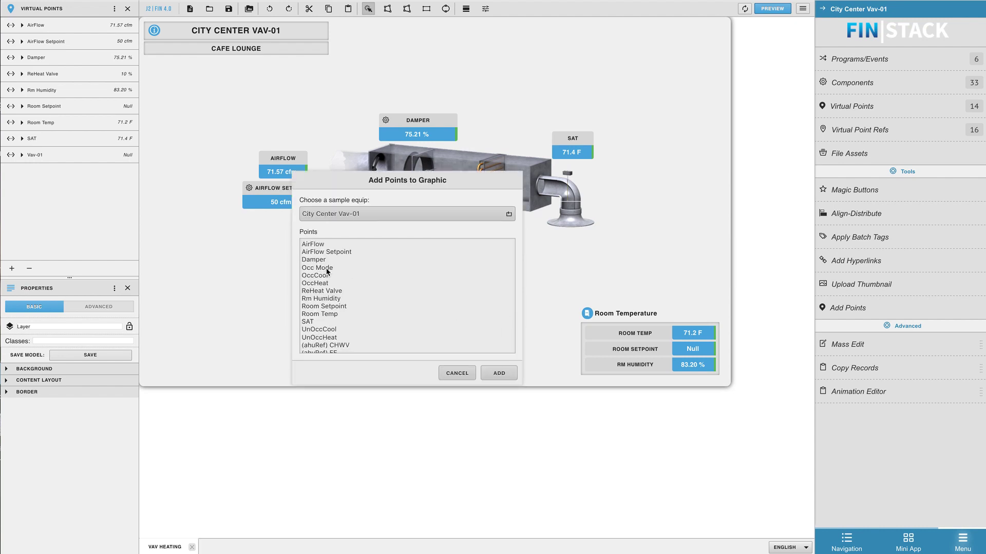
Add the OccCool, OccHeat, UnOccCool and UnOccHeat points to the graphic.
{"action": "left_click_drag", "start_coordinate": [326, 276], "coordinate": [329, 283]}
{"action": "scroll", "coordinate": [359, 291], "scroll_direction": "down", "scroll_amount": 2}
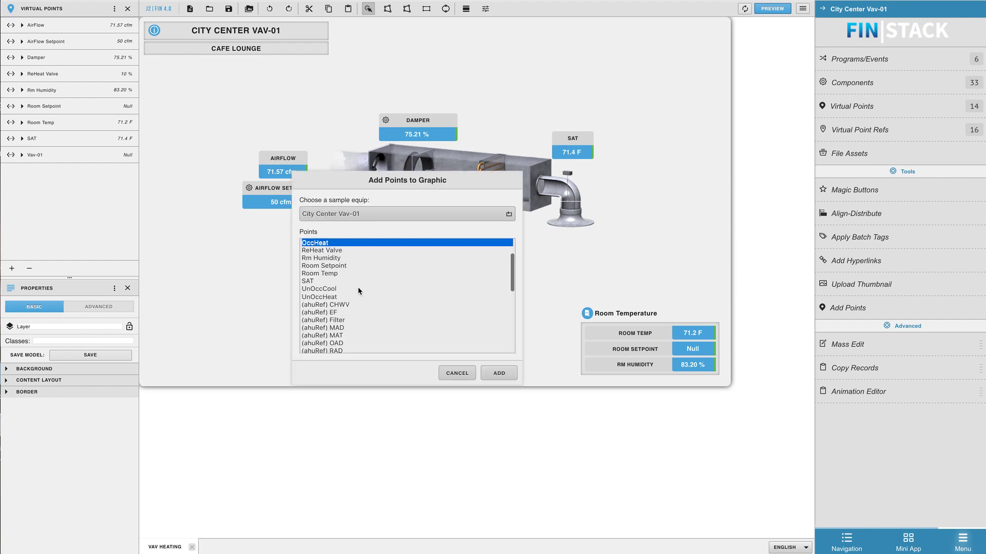
{"action": "left_click", "coordinate": [329, 286], "text": "ctrl"}
{"action": "left_click", "coordinate": [331, 294], "text": "ctrl"}
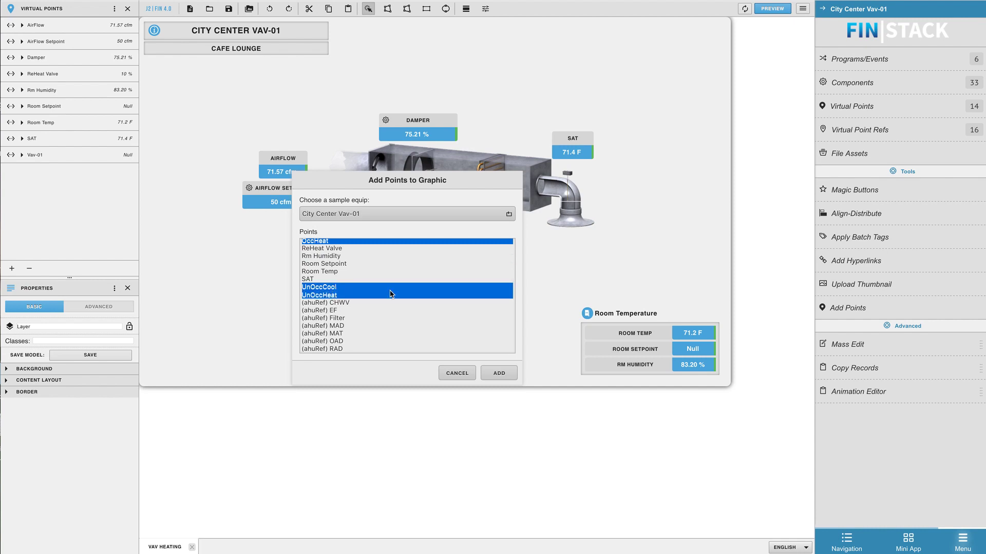
{"action": "scroll", "coordinate": [390, 291], "scroll_direction": "up", "scroll_amount": 2}
{"action": "left_click", "coordinate": [508, 375]}
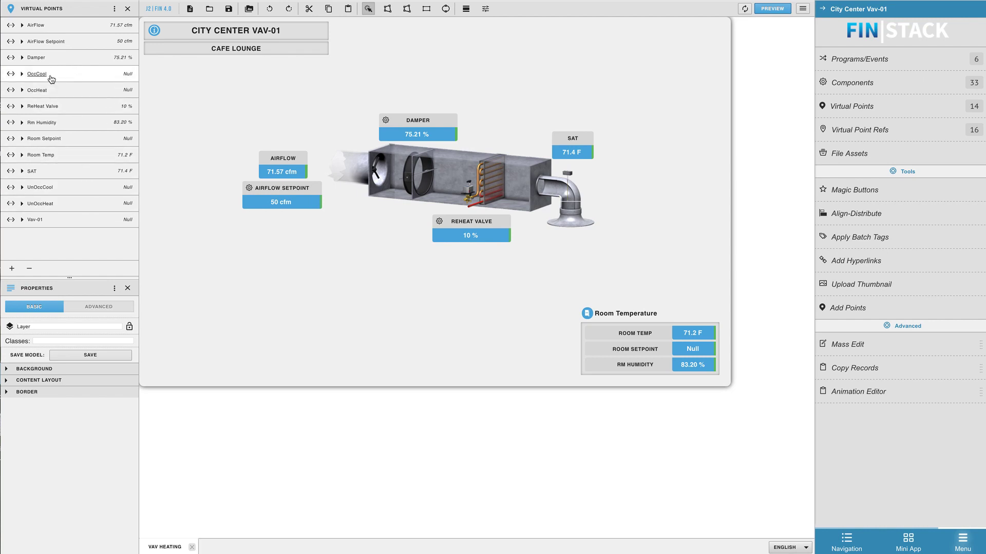
{"action": "left_click", "coordinate": [22, 75]}
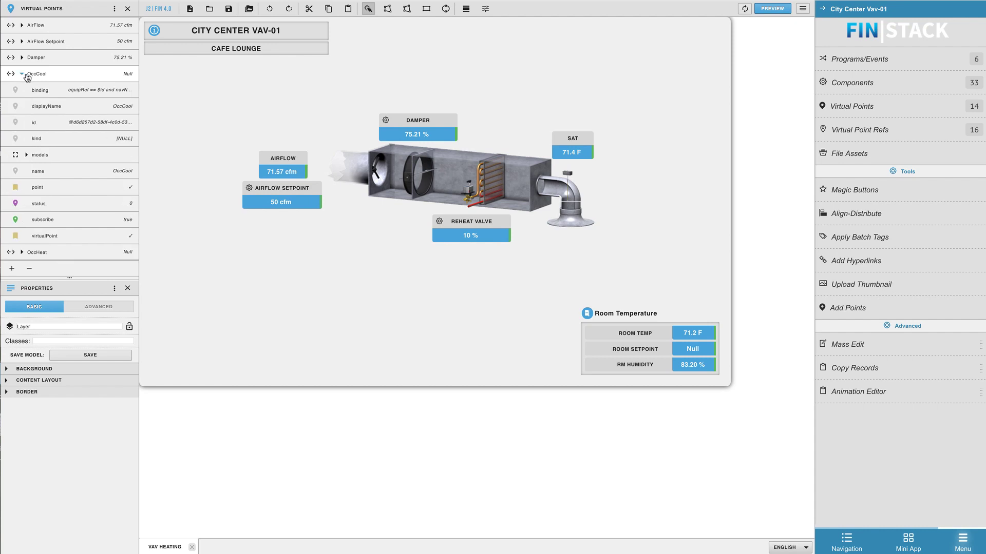
{"action": "left_click", "coordinate": [86, 96]}
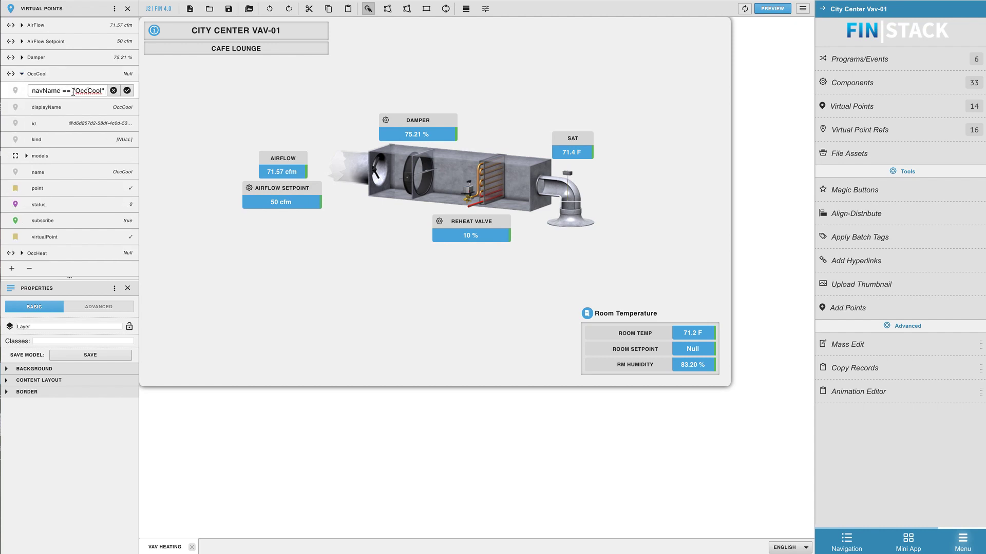
{"action": "left_click_drag", "start_coordinate": [30, 91], "coordinate": [104, 92]}
{"action": "left_click", "coordinate": [99, 91]}
{"action": "left_click", "coordinate": [127, 90]}
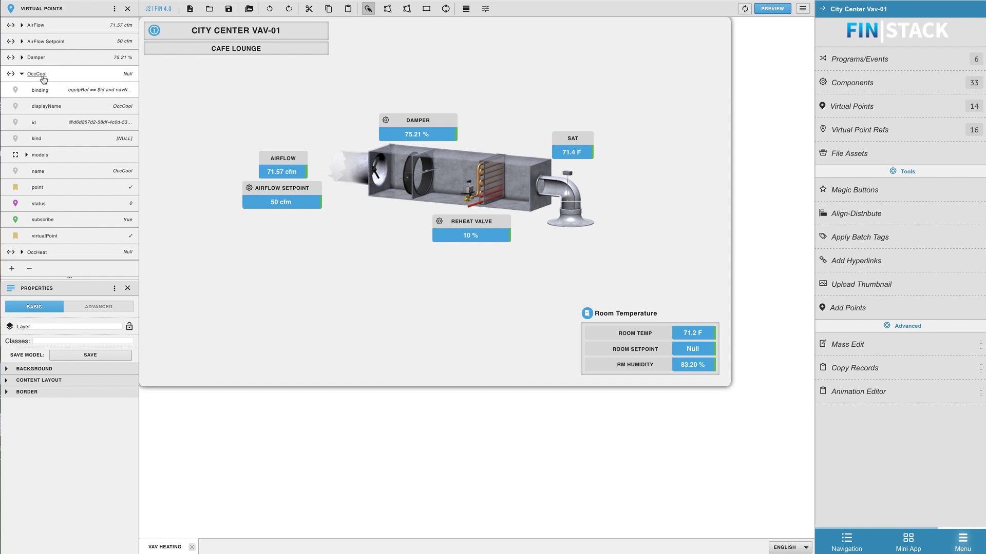
{"action": "left_click", "coordinate": [23, 76]}
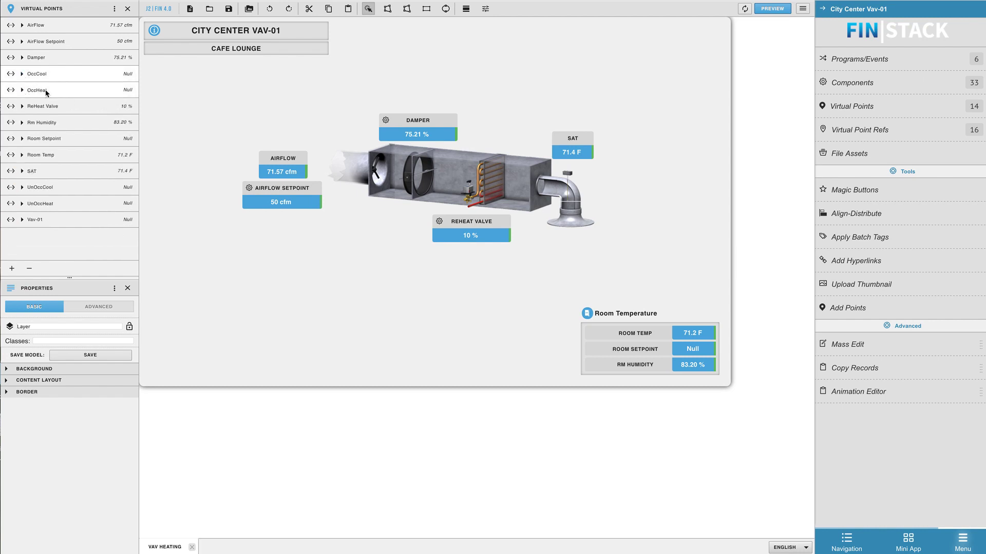
Add the Occ Mode point to VAV-01 with relative binding by tags.
{"action": "left_click", "coordinate": [855, 313]}
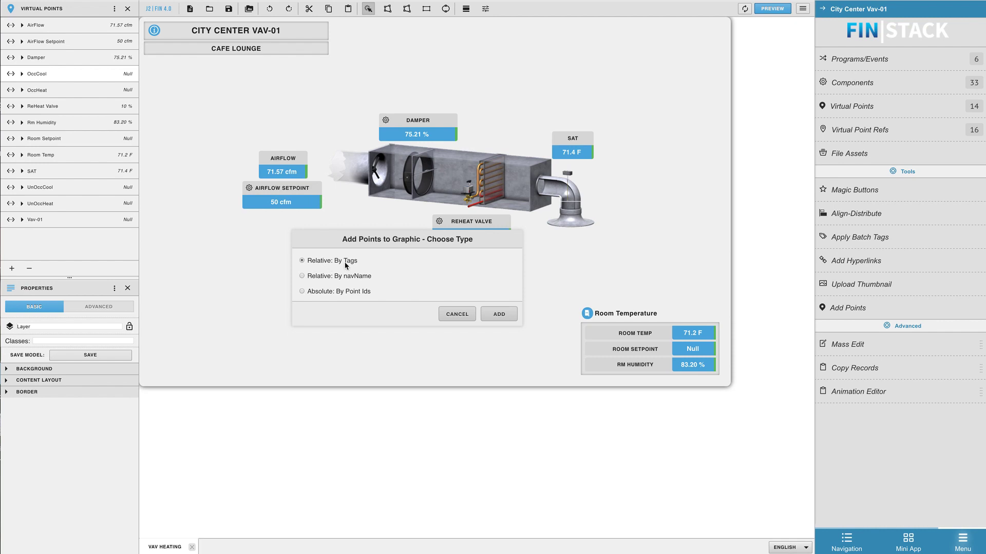
{"action": "left_click", "coordinate": [496, 316]}
{"action": "left_click", "coordinate": [330, 269]}
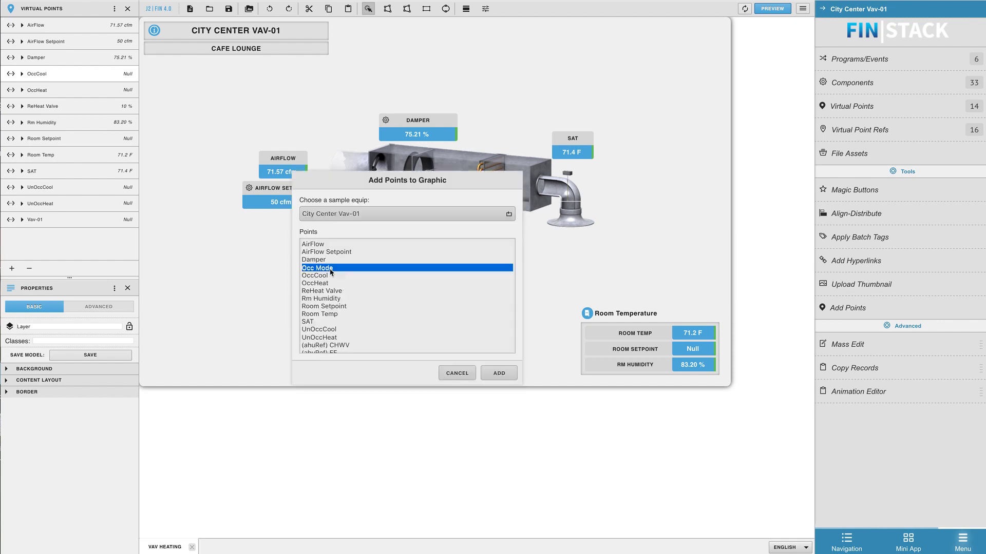
{"action": "left_click", "coordinate": [508, 374]}
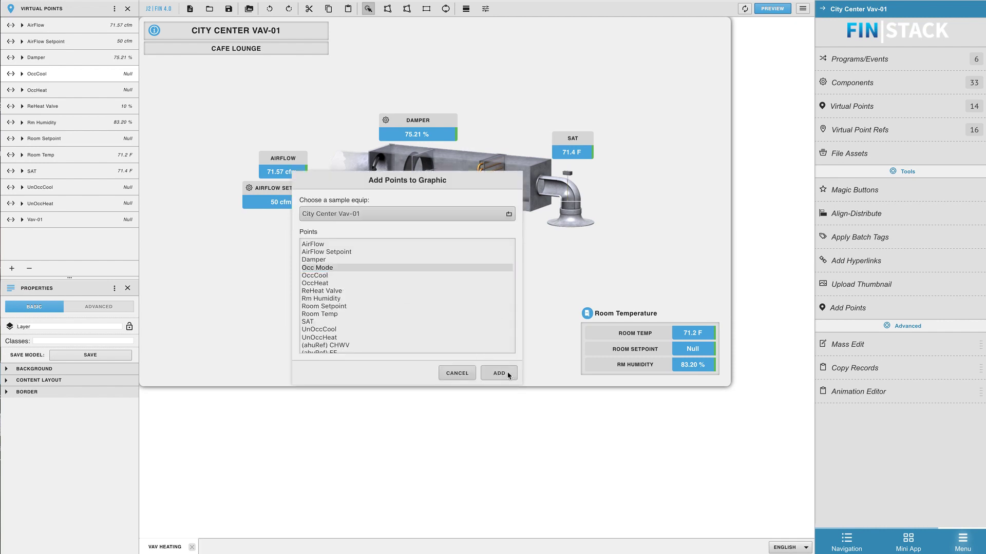
Inspect the Occ Mode binding expression (equipRef==$id and occupied and cmd and point) and confirm it.
{"action": "left_click", "coordinate": [21, 74]}
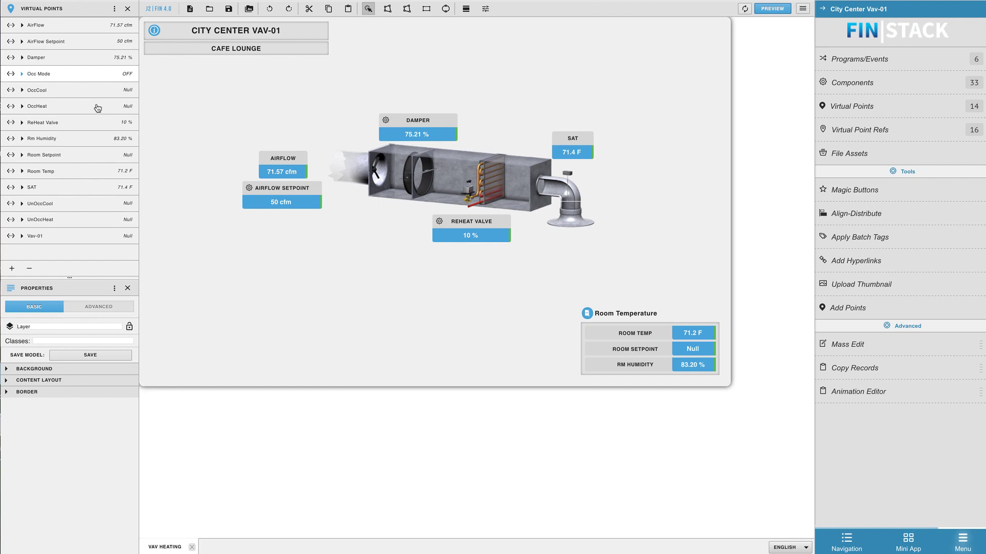
{"action": "double_click", "coordinate": [104, 107]}
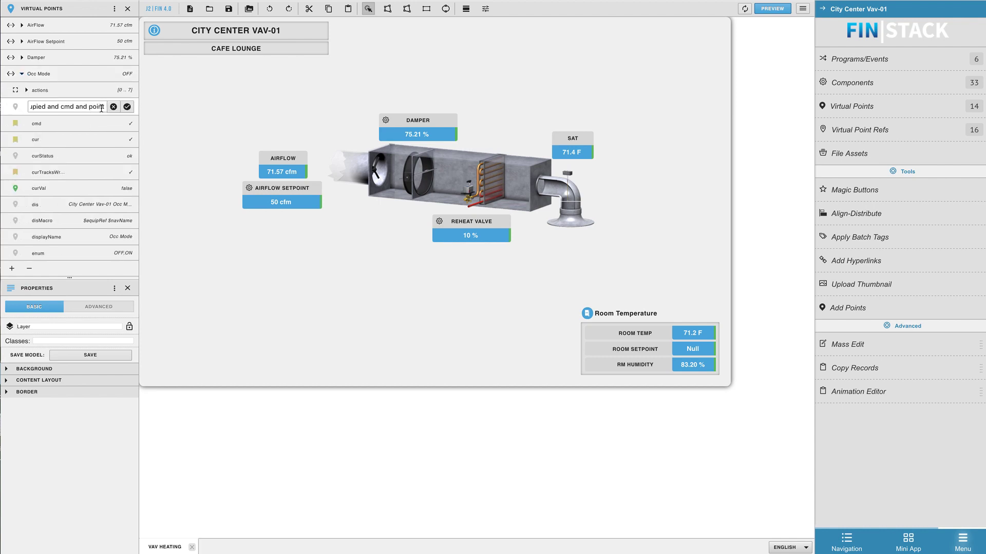
{"action": "double_click", "coordinate": [105, 107]}
{"action": "double_click", "coordinate": [67, 107]}
{"action": "left_click", "coordinate": [61, 106]}
{"action": "triple_click", "coordinate": [51, 106]}
{"action": "left_click", "coordinate": [84, 108]}
{"action": "triple_click", "coordinate": [84, 108]}
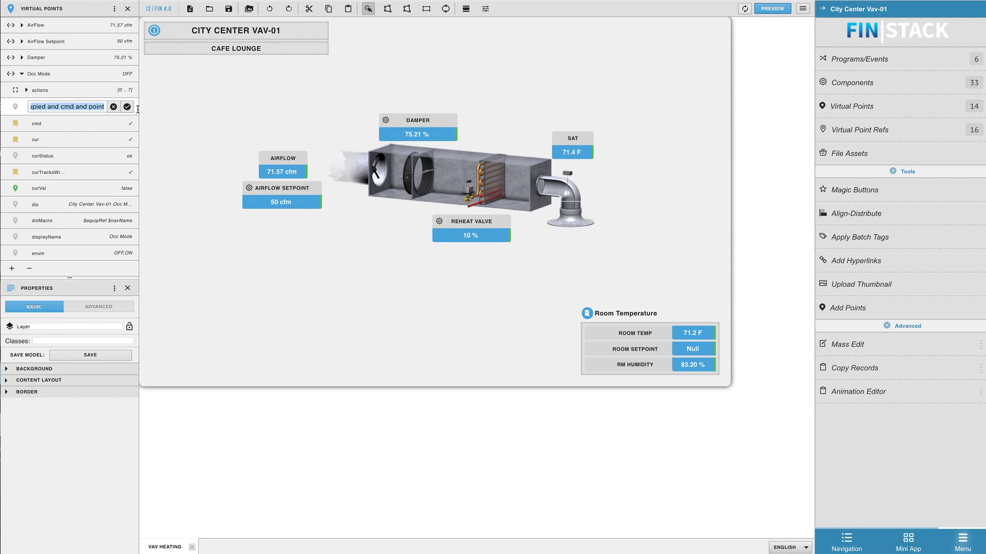
{"action": "left_click", "coordinate": [84, 108]}
{"action": "left_click", "coordinate": [126, 107]}
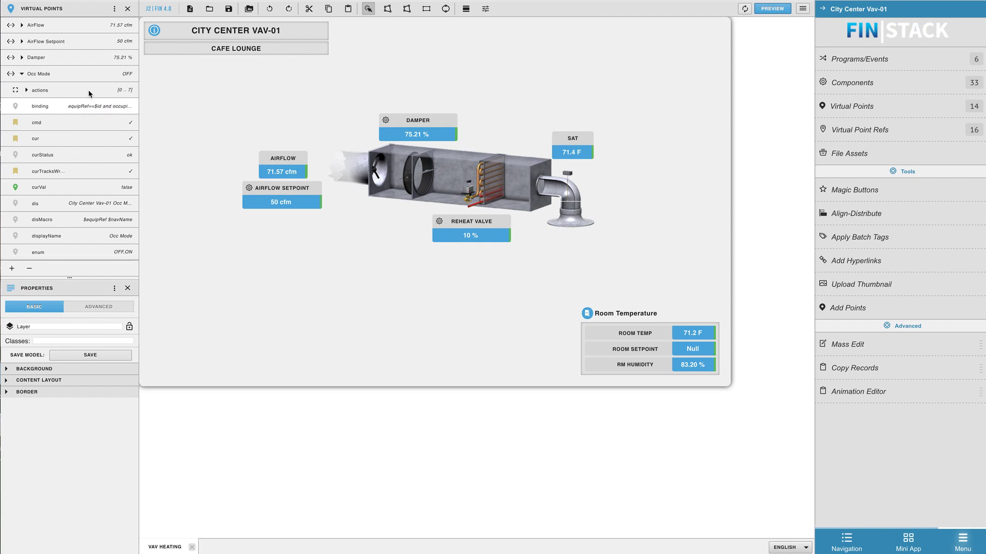
Select the CC Floor-1 layer, start a floorplan graphic from City Center Vav-02, then cancel it.
{"action": "left_click", "coordinate": [38, 75]}
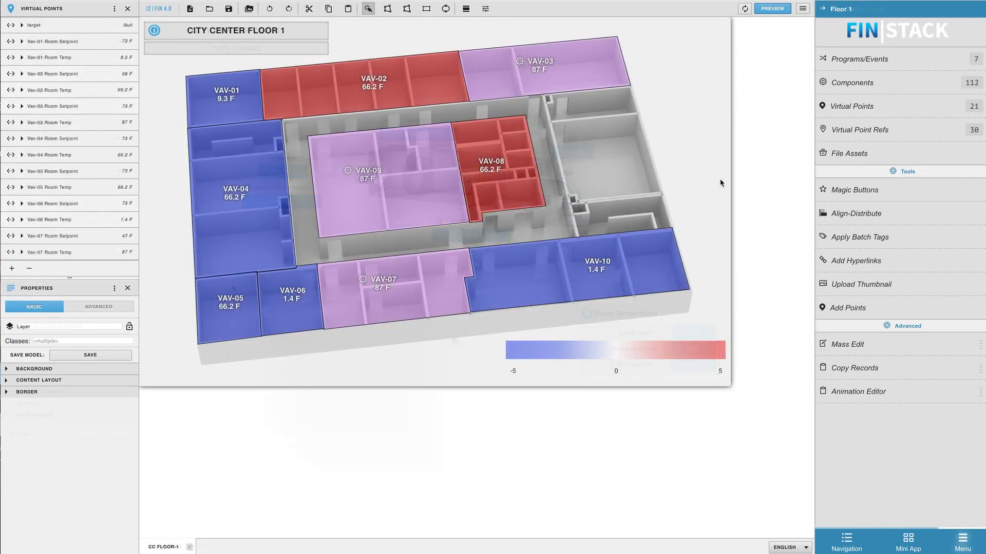
{"action": "left_click", "coordinate": [726, 169]}
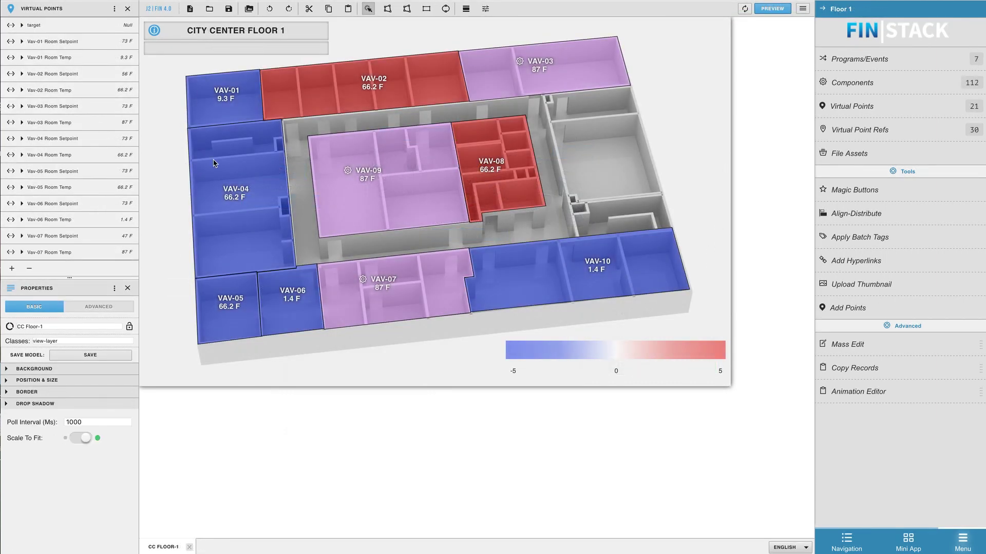
{"action": "left_click", "coordinate": [962, 540]}
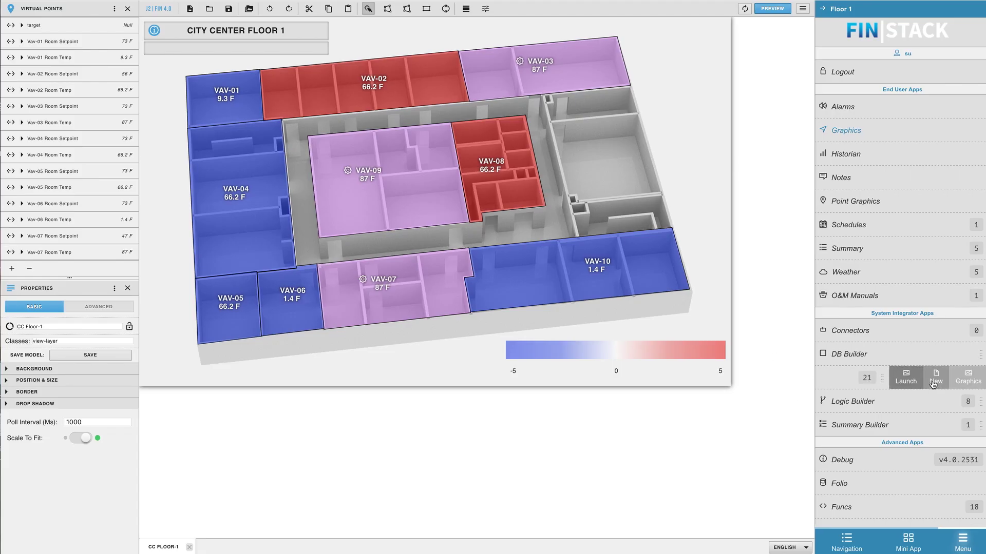
{"action": "left_click", "coordinate": [934, 378]}
{"action": "left_click", "coordinate": [468, 264]}
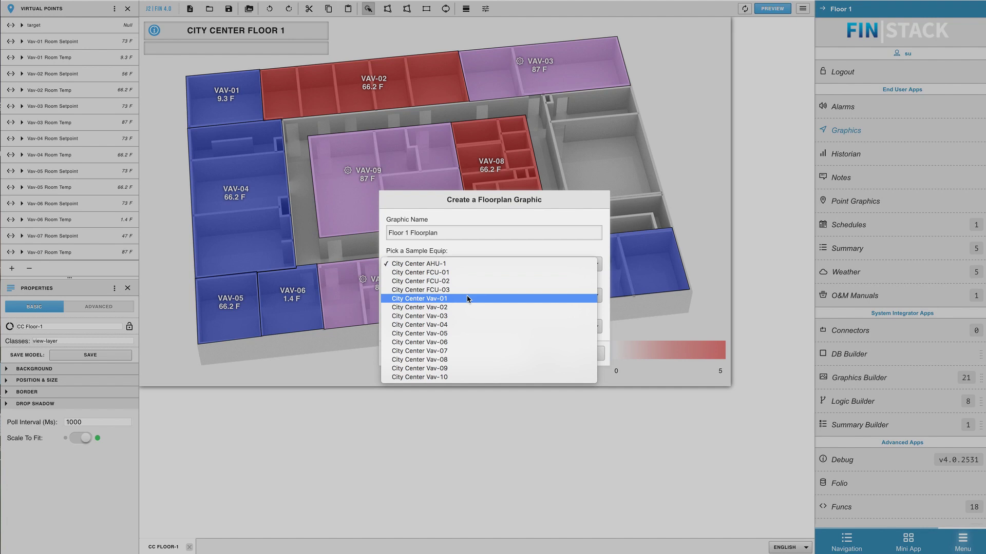
{"action": "left_click", "coordinate": [457, 306]}
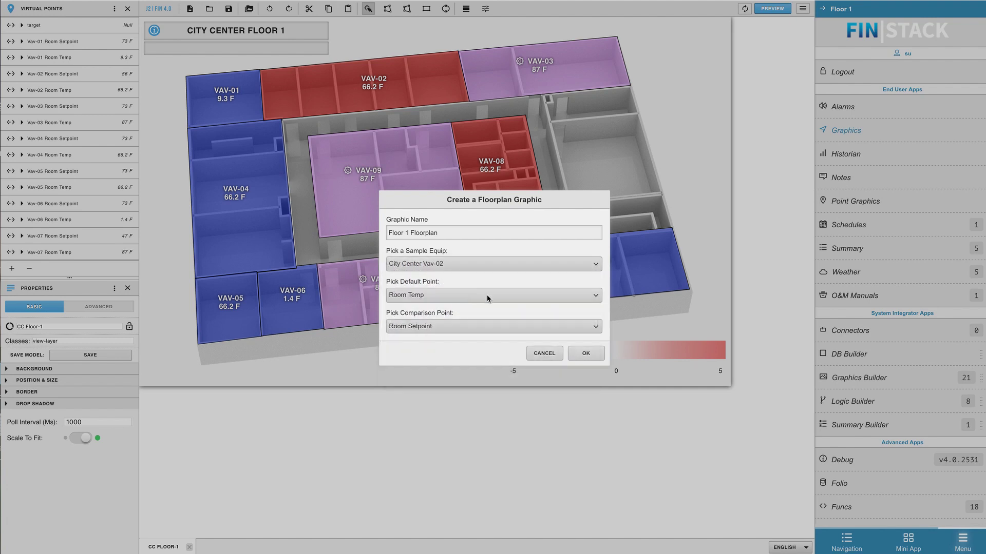
{"action": "left_click", "coordinate": [585, 353]}
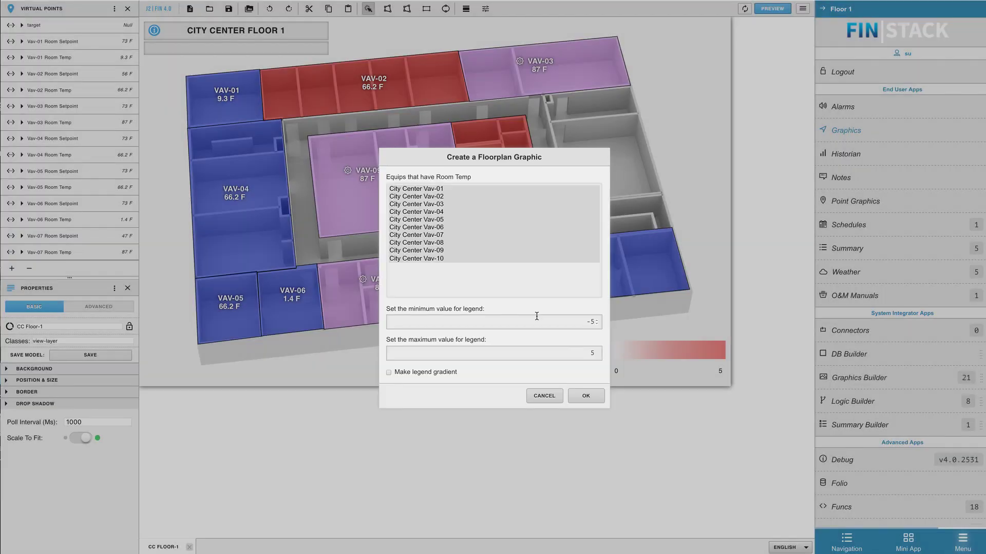
{"action": "left_click", "coordinate": [554, 396]}
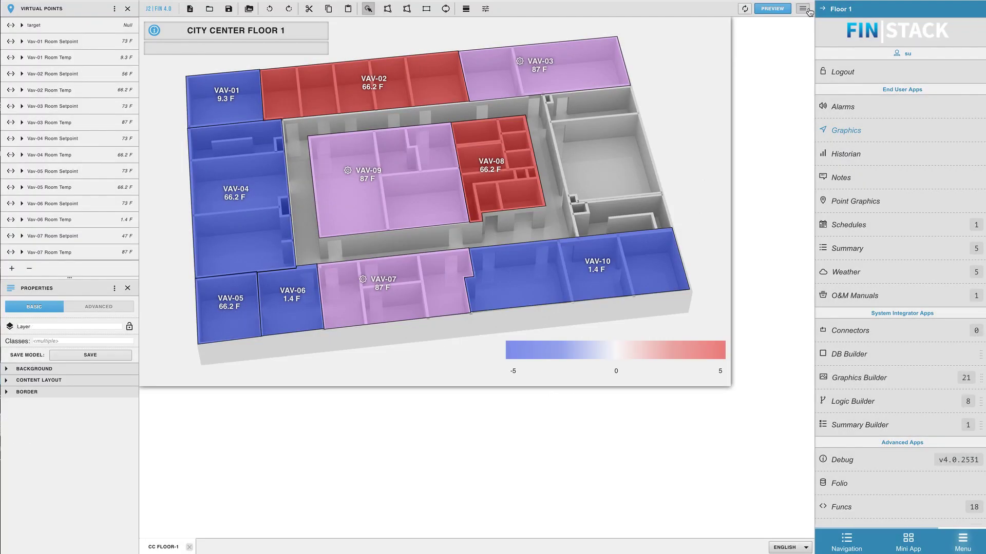
On the CC Floor-1 layer, add FCU-01 to FCU-03 Zone Temp and Zone Setpoint points, using FCU-01 as sample.
{"action": "scroll", "coordinate": [830, 57], "scroll_direction": "down", "scroll_amount": 10}
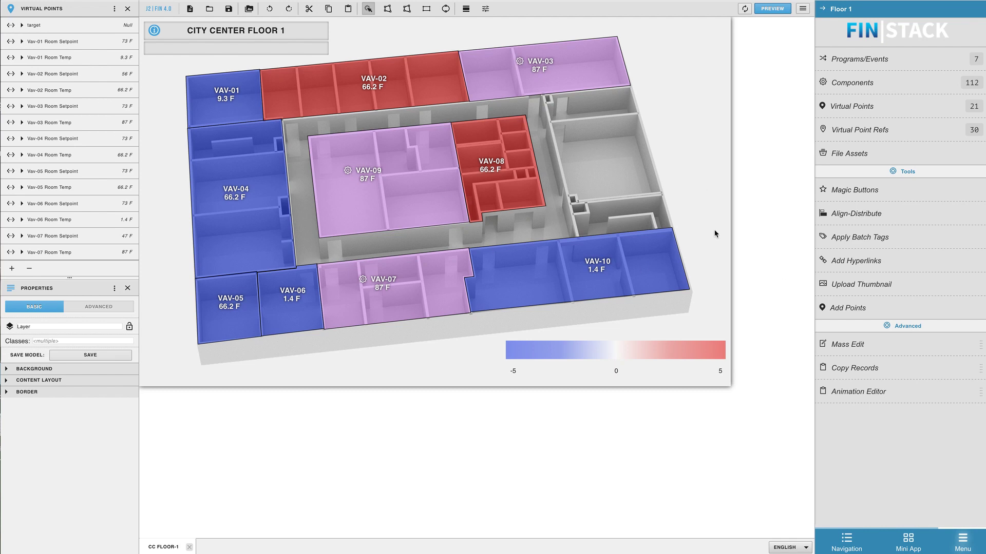
{"action": "left_click", "coordinate": [719, 206]}
{"action": "left_click", "coordinate": [859, 314]}
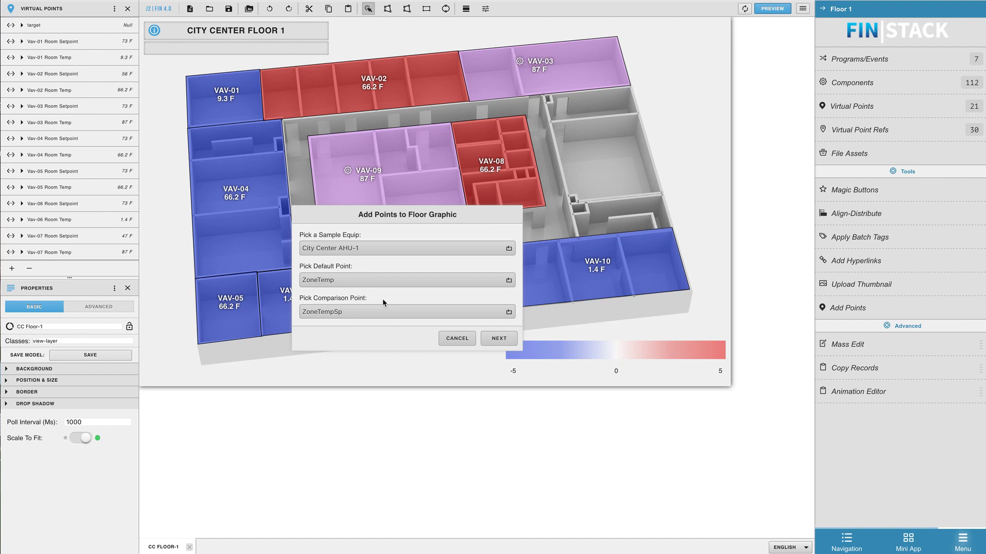
{"action": "left_click", "coordinate": [365, 248]}
{"action": "left_click", "coordinate": [358, 257]}
{"action": "left_click", "coordinate": [340, 313]}
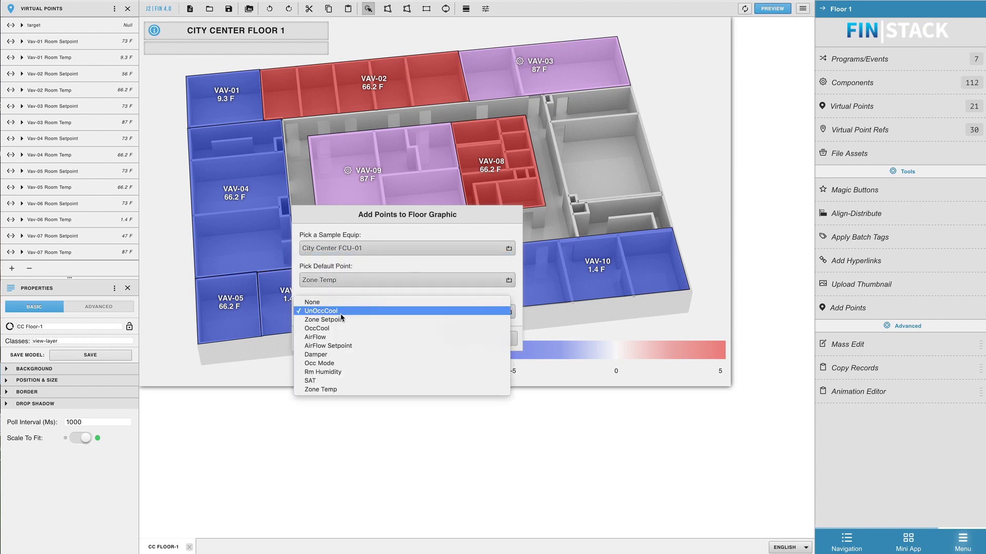
{"action": "left_click", "coordinate": [333, 323]}
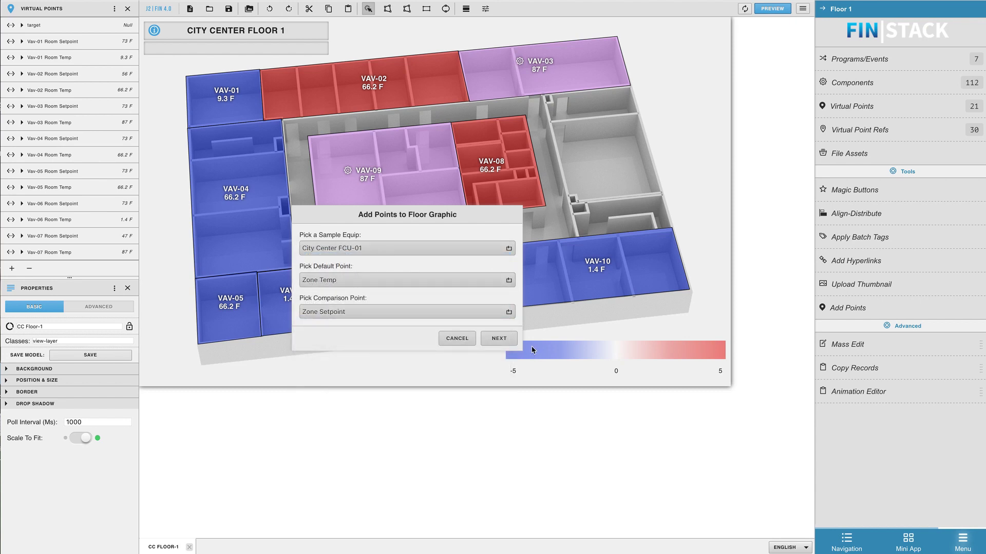
{"action": "left_click", "coordinate": [499, 340]}
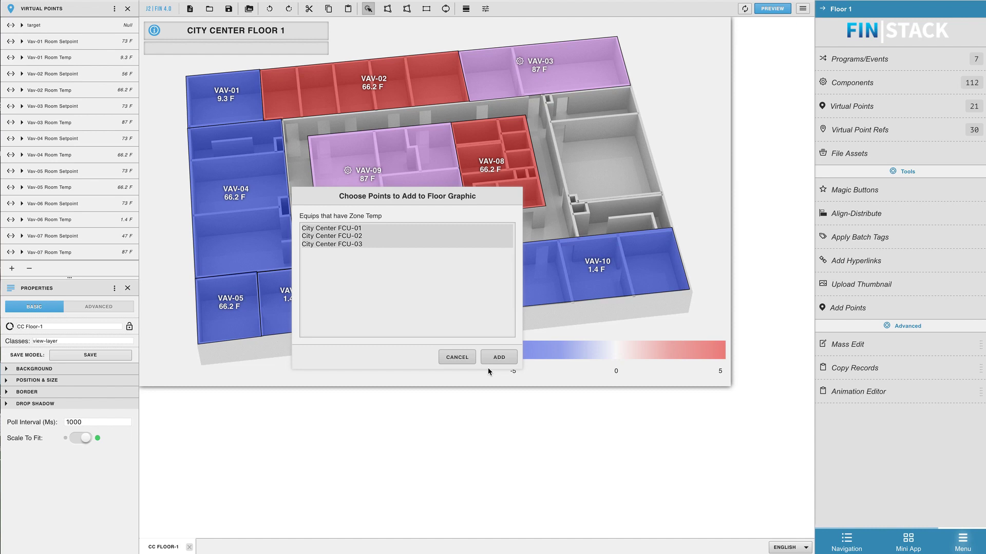
{"action": "left_click", "coordinate": [494, 359]}
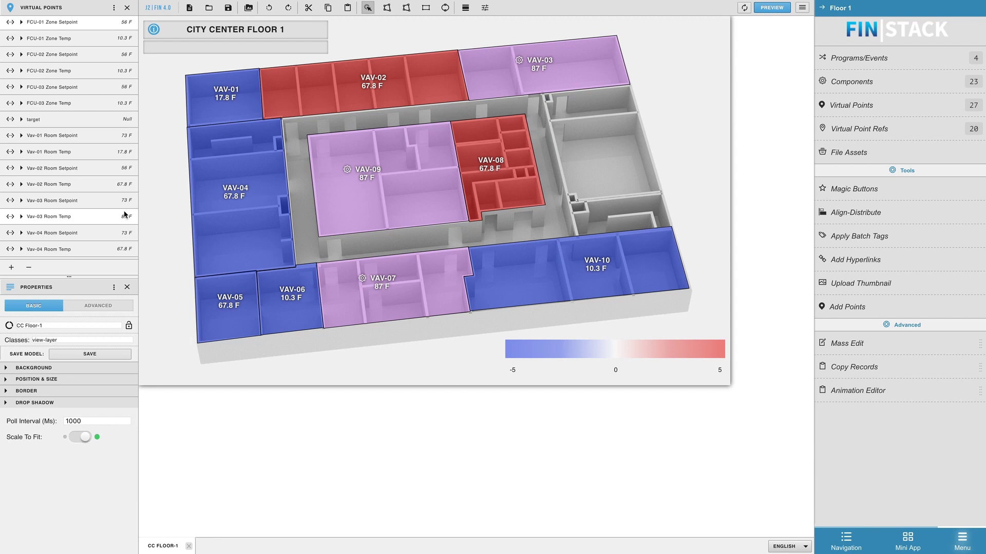
Drag the City Center AHU-1 OAT point from the Equipments tree onto the floorplan's top right.
{"action": "left_click", "coordinate": [114, 286]}
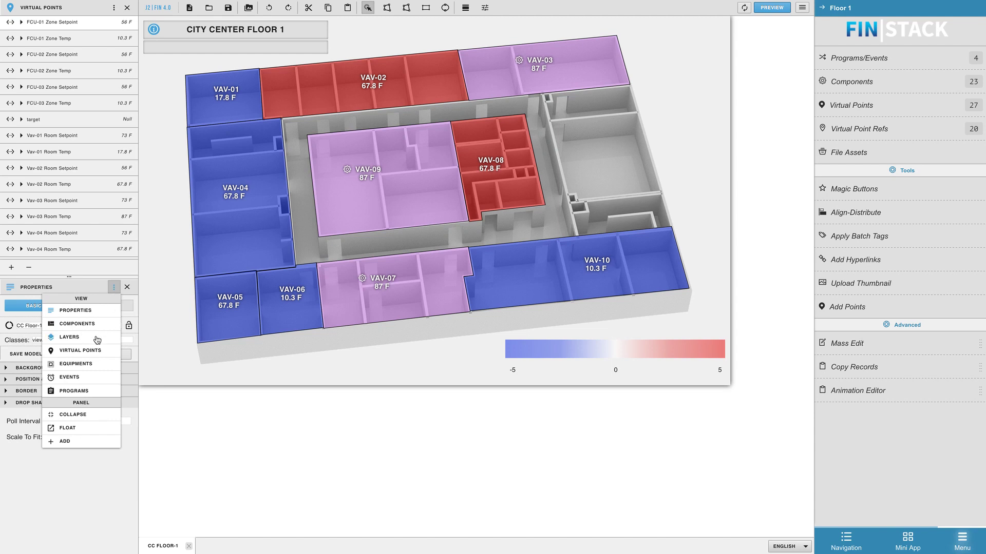
{"action": "left_click", "coordinate": [91, 368]}
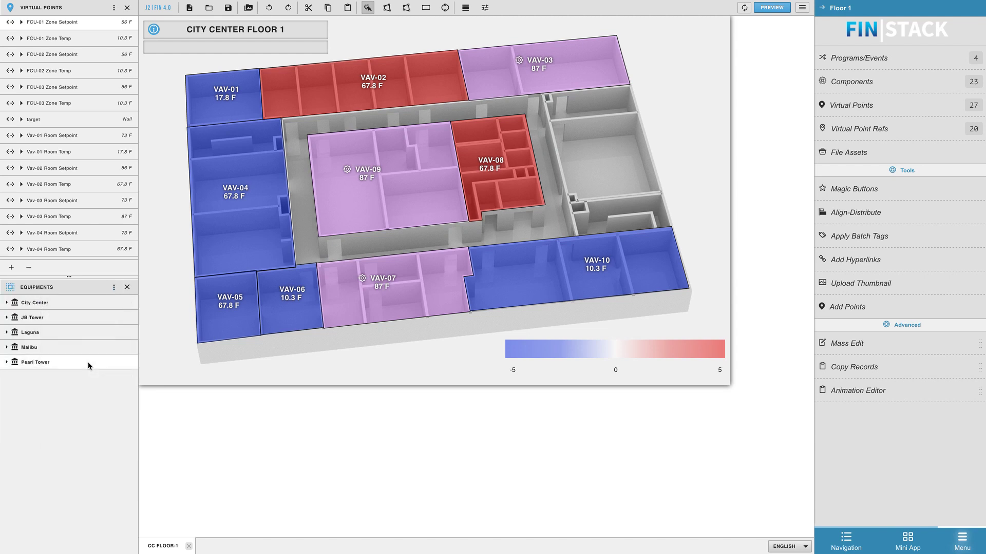
{"action": "left_click", "coordinate": [12, 318]}
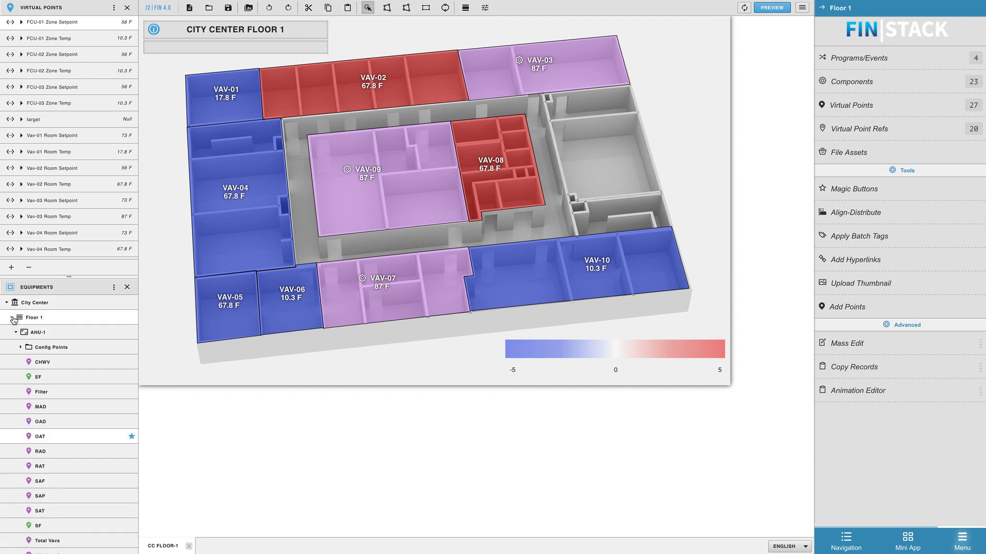
{"action": "left_click_drag", "start_coordinate": [68, 440], "coordinate": [652, 38]}
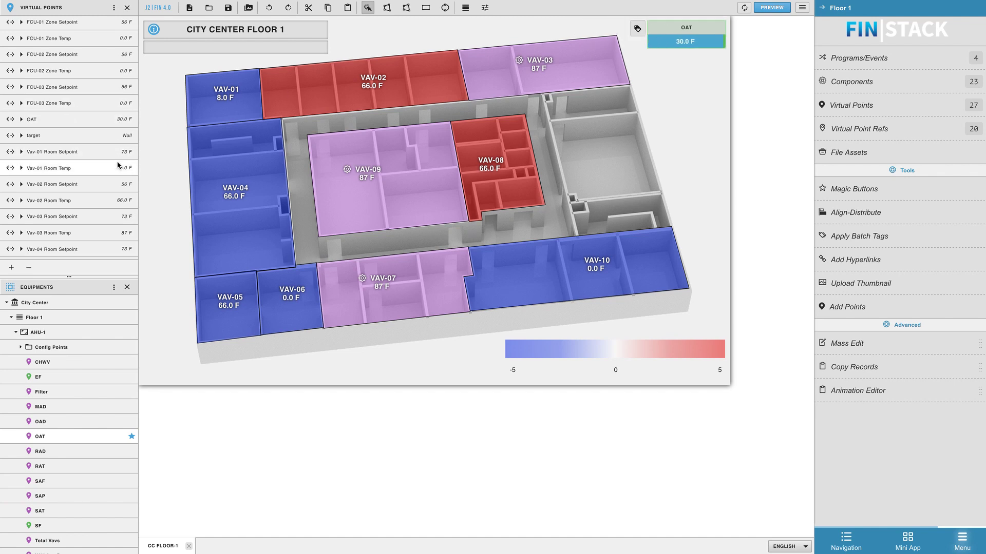
{"action": "left_click", "coordinate": [21, 120]}
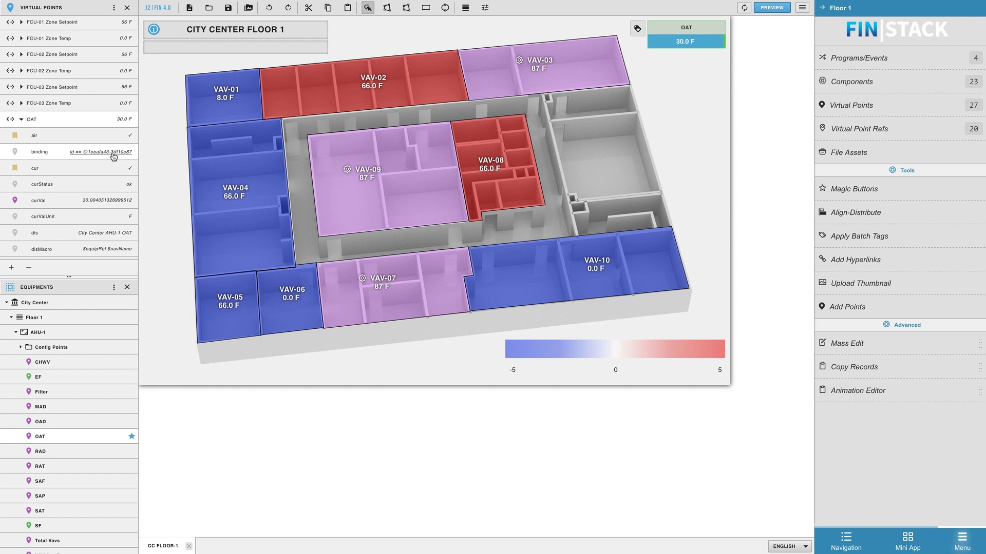
Reopen Add Points to Floor Graphic for the Floor 1 graphic.
{"action": "left_click", "coordinate": [853, 304]}
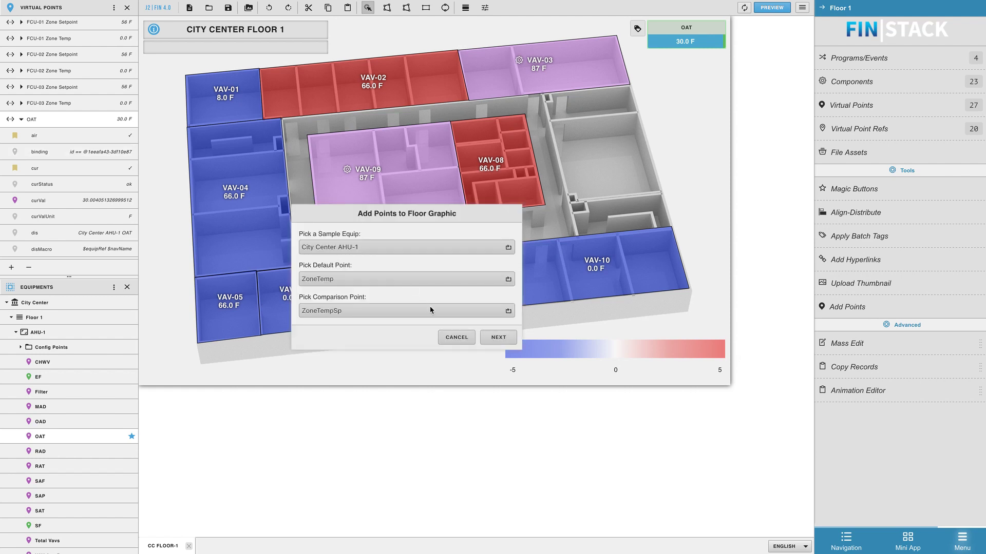